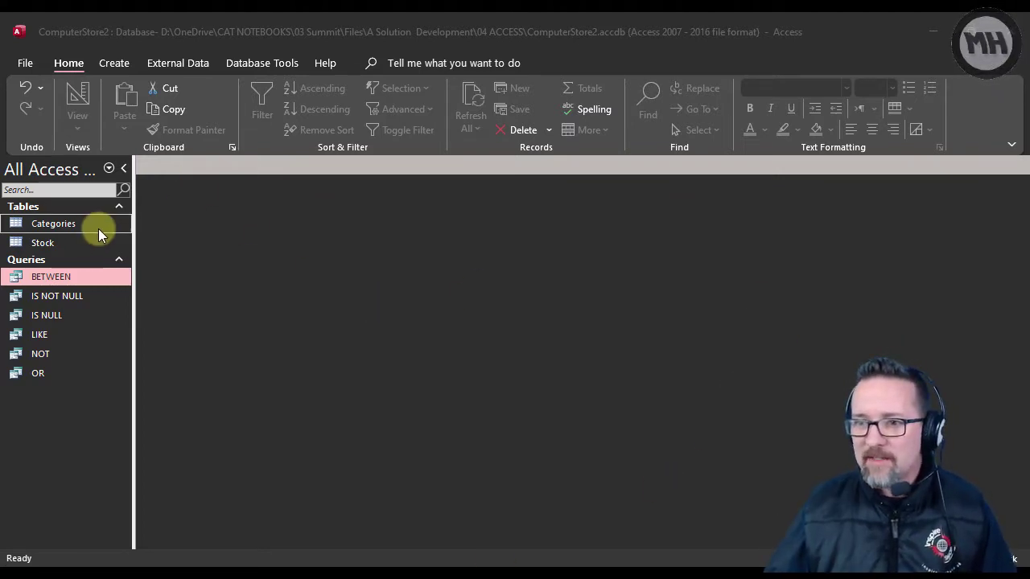
# Step: Open the Stock table, look through its records, and close it
pyautogui.doubleClick(68, 243)
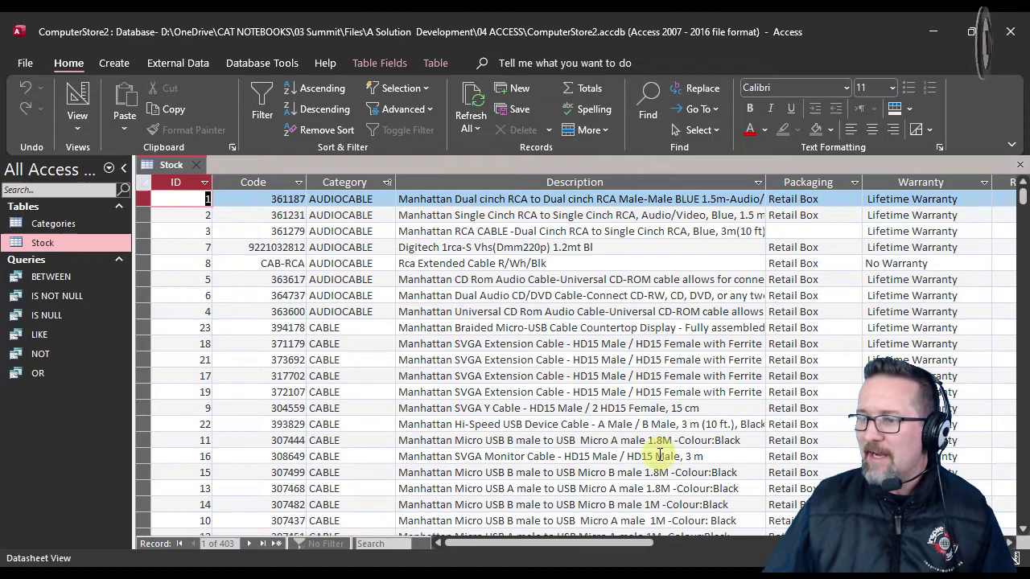
pyautogui.moveTo(1023, 202)
pyautogui.mouseDown()
pyautogui.moveTo(1023, 229)
pyautogui.moveTo(1023, 193)
pyautogui.mouseUp()
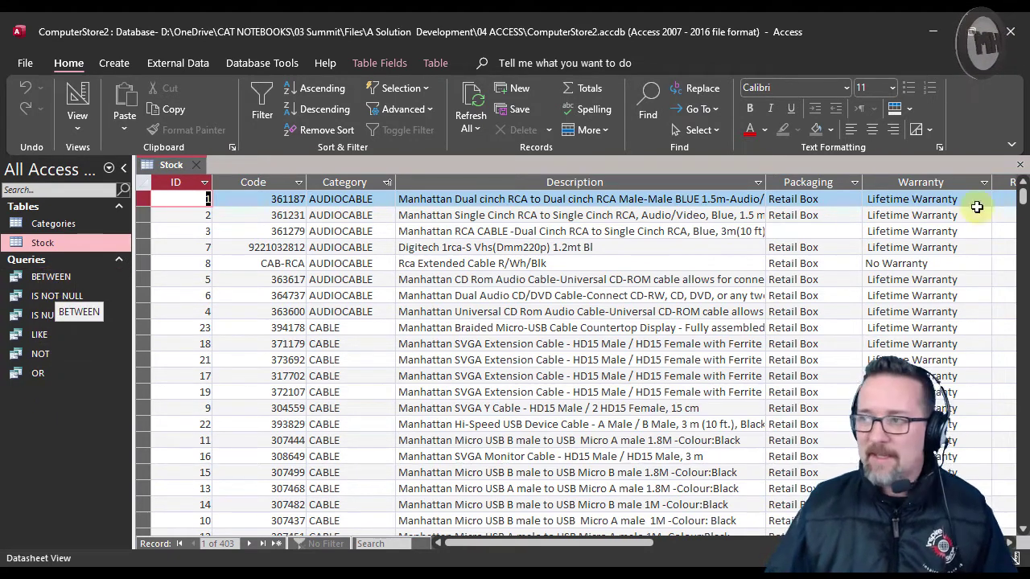
pyautogui.click(1019, 165)
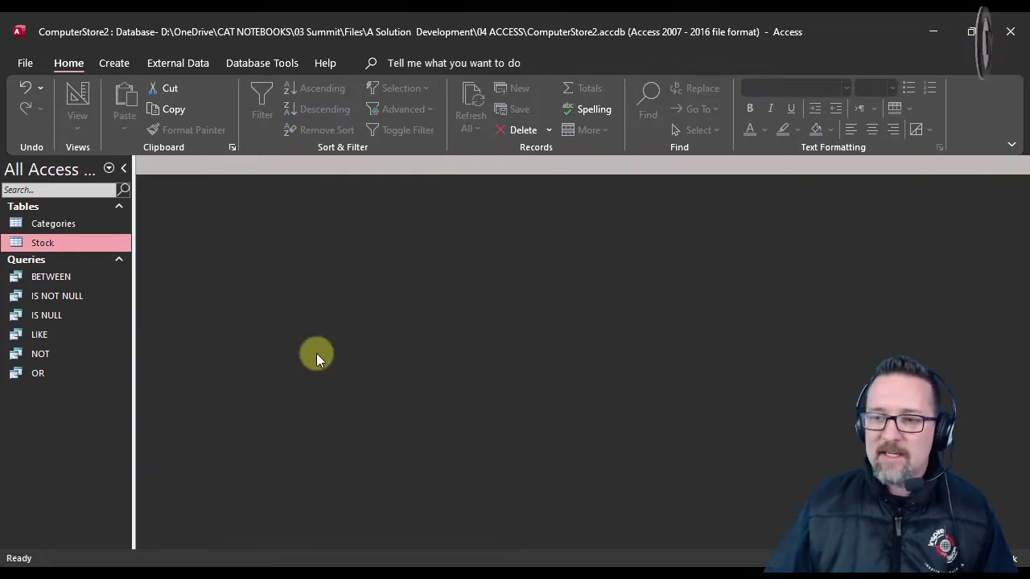
# Step: Open the BETWEEN query in Design view and widen the RetailPrice column until its full criterion can be read
pyautogui.click(54, 278)
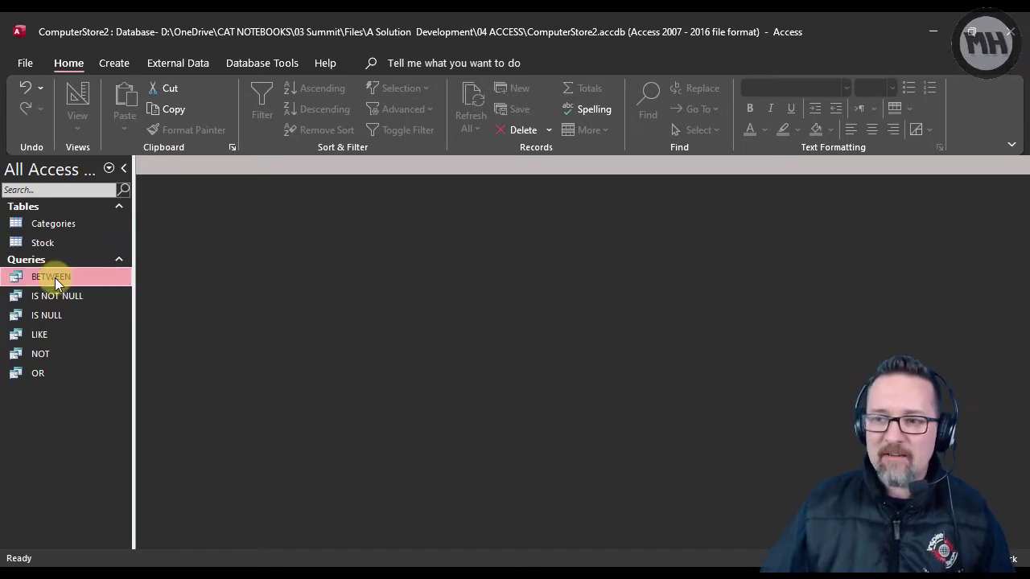
pyautogui.doubleClick(47, 278)
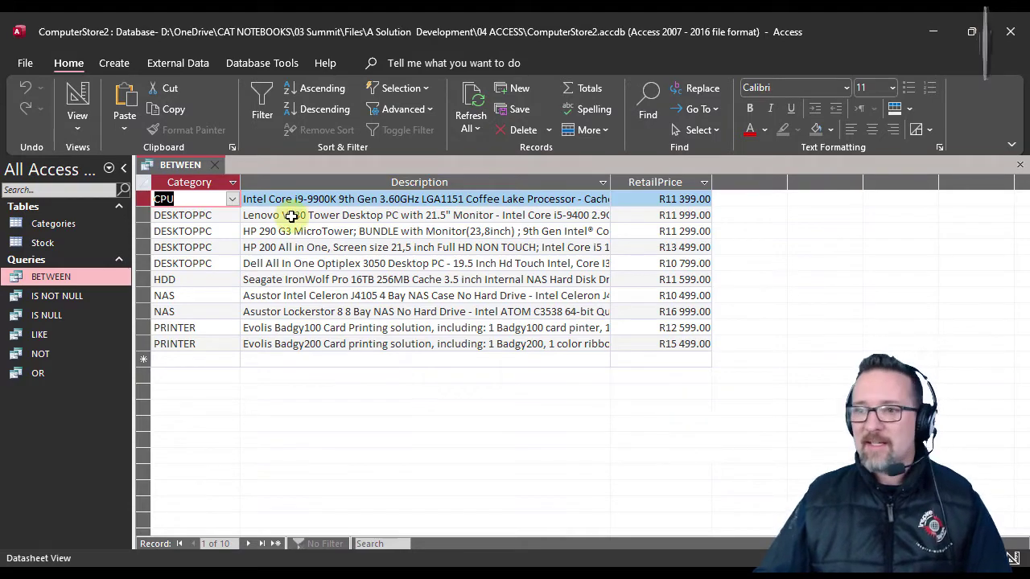
pyautogui.click(76, 97)
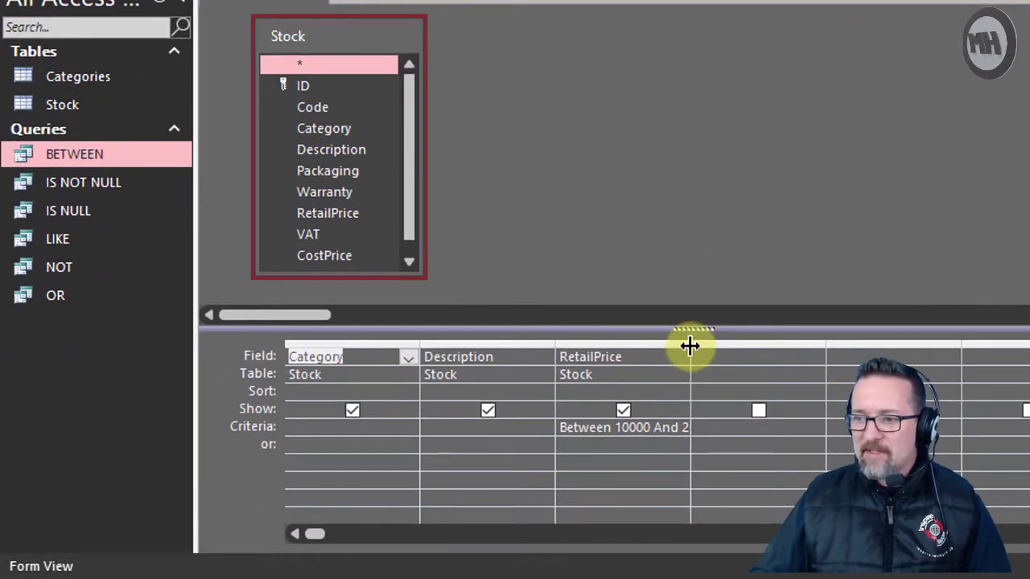
pyautogui.moveTo(479, 404); pyautogui.dragTo(485, 406)
pyautogui.moveTo(698, 346); pyautogui.dragTo(797, 346)
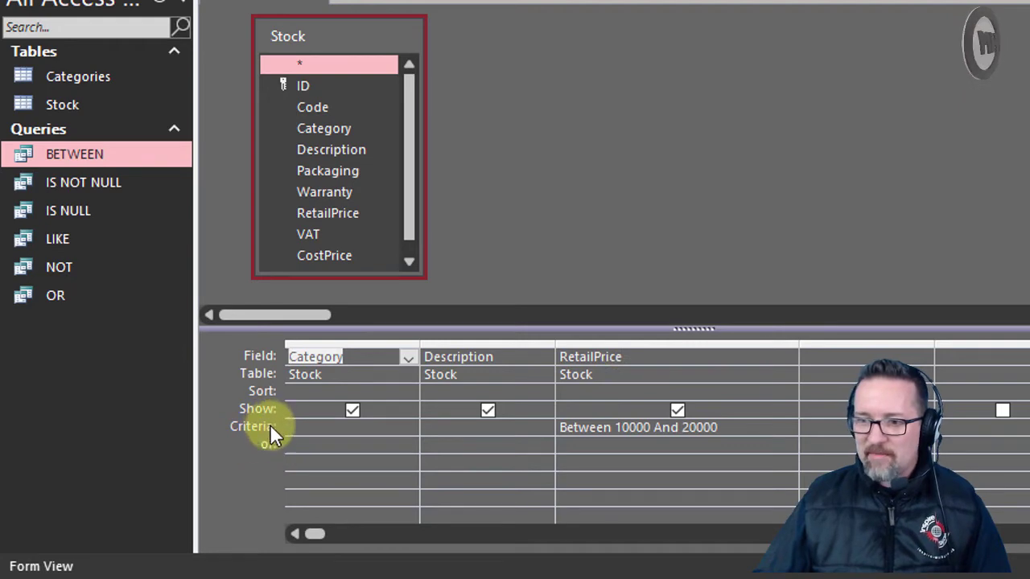
# Step: Examine the Between and And operators in the RetailPrice criterion, and close the BETWEEN query
pyautogui.click(577, 433)
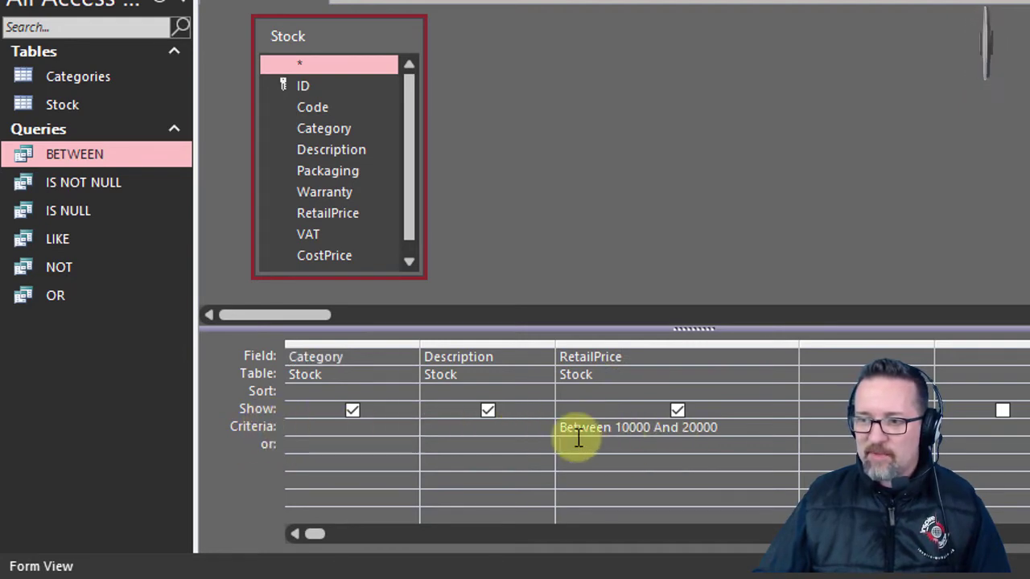
pyautogui.doubleClick(578, 427)
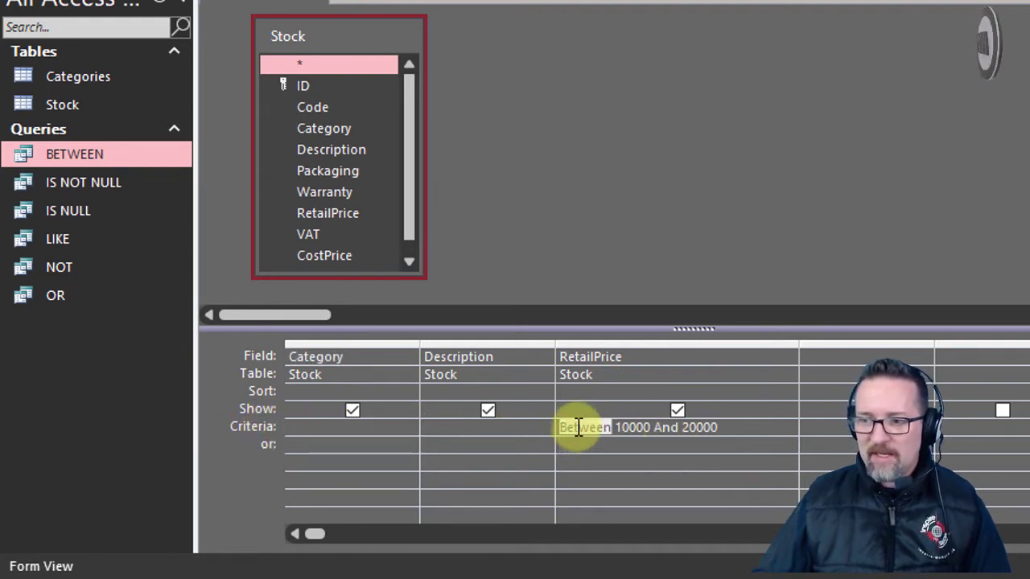
pyautogui.doubleClick(665, 428)
pyautogui.click(575, 434)
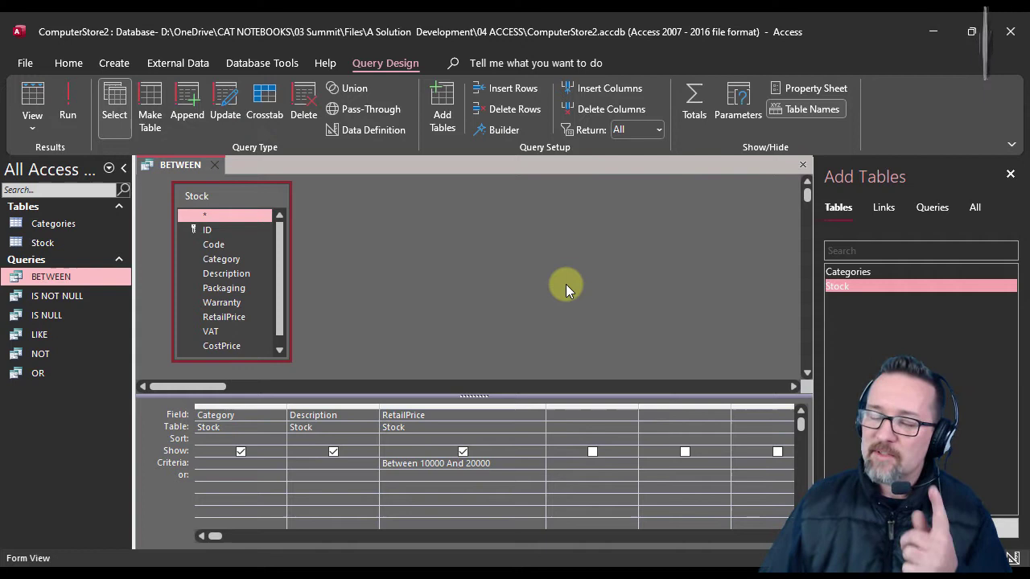
pyautogui.click(214, 164)
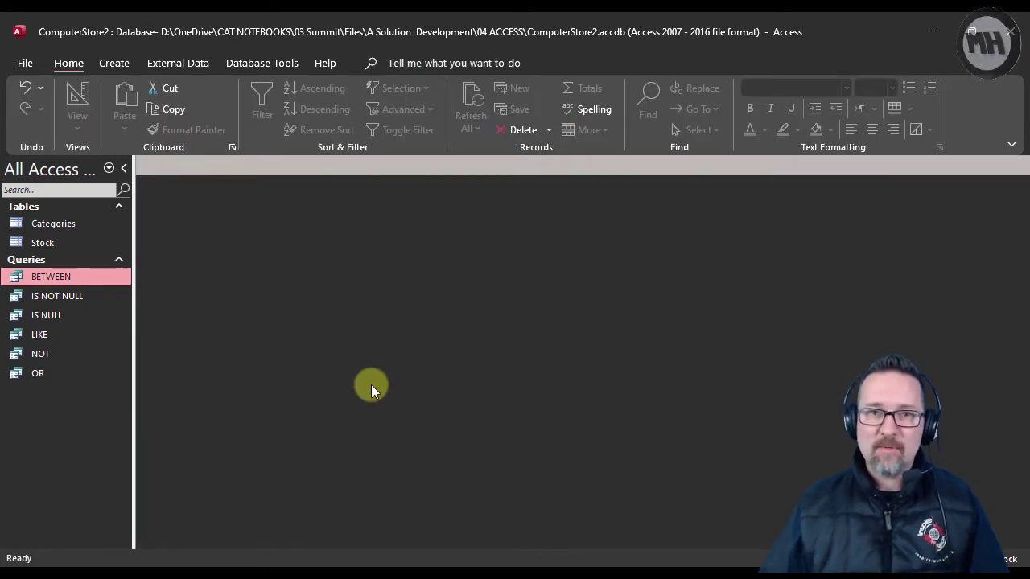
# Step: Open the IS NOT NULL query, examine its Packaging criterion in Design view, run it to review the records, and close it
pyautogui.doubleClick(57, 299)
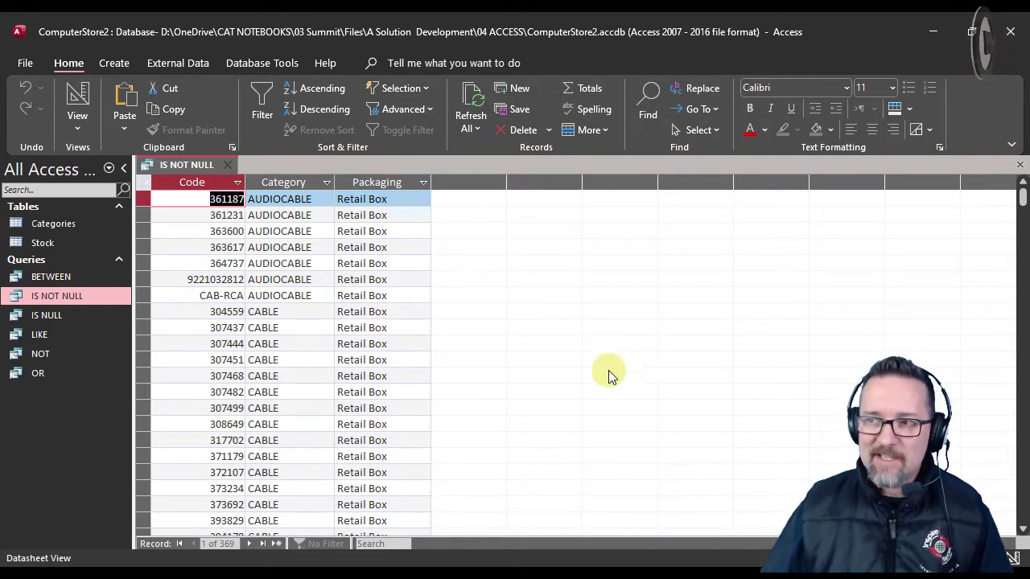
pyautogui.click(77, 100)
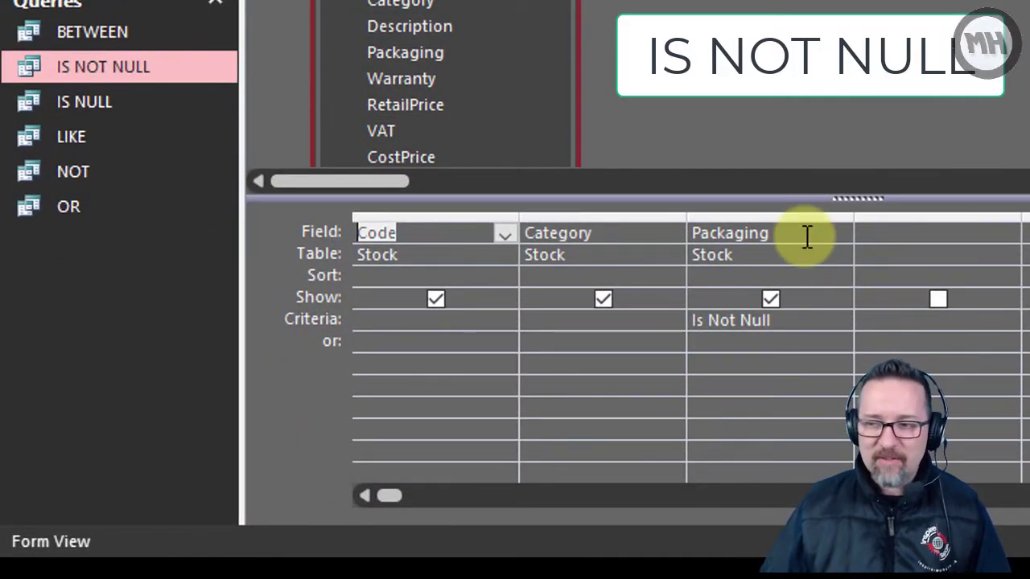
pyautogui.click(826, 320)
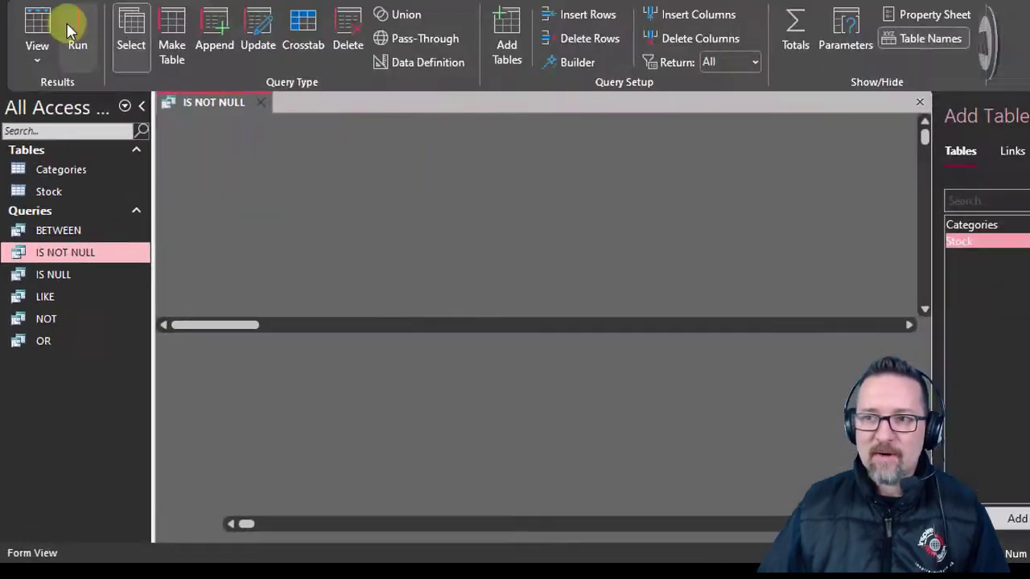
pyautogui.click(66, 24)
pyautogui.moveTo(1022, 197); pyautogui.dragTo(1020, 174)
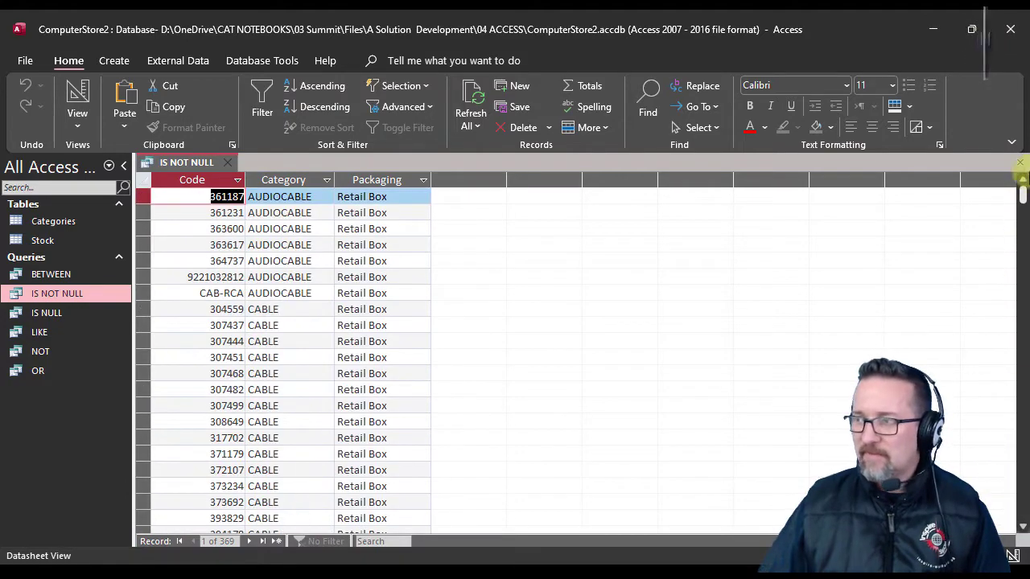
pyautogui.click(78, 96)
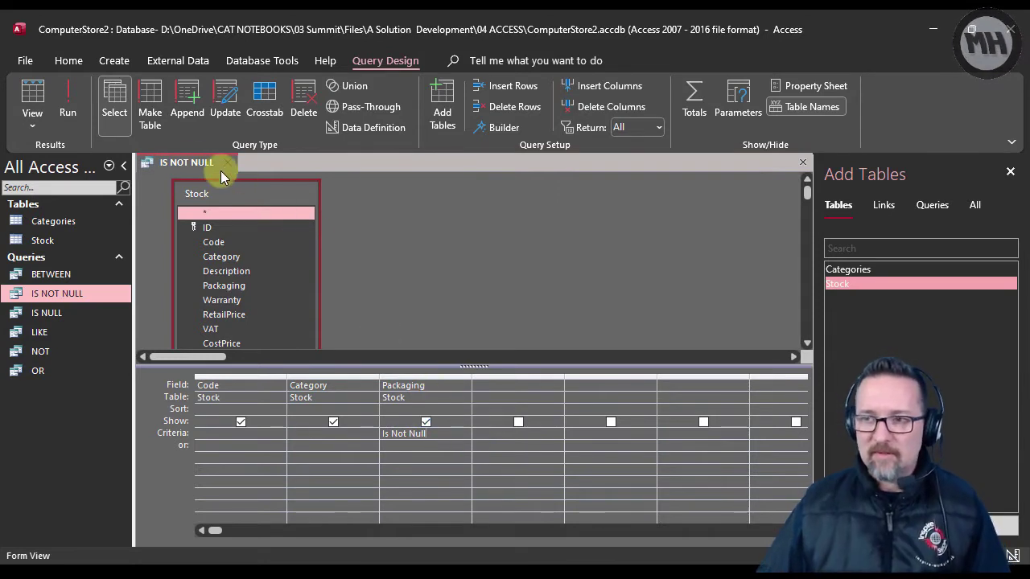
pyautogui.middleClick(193, 164)
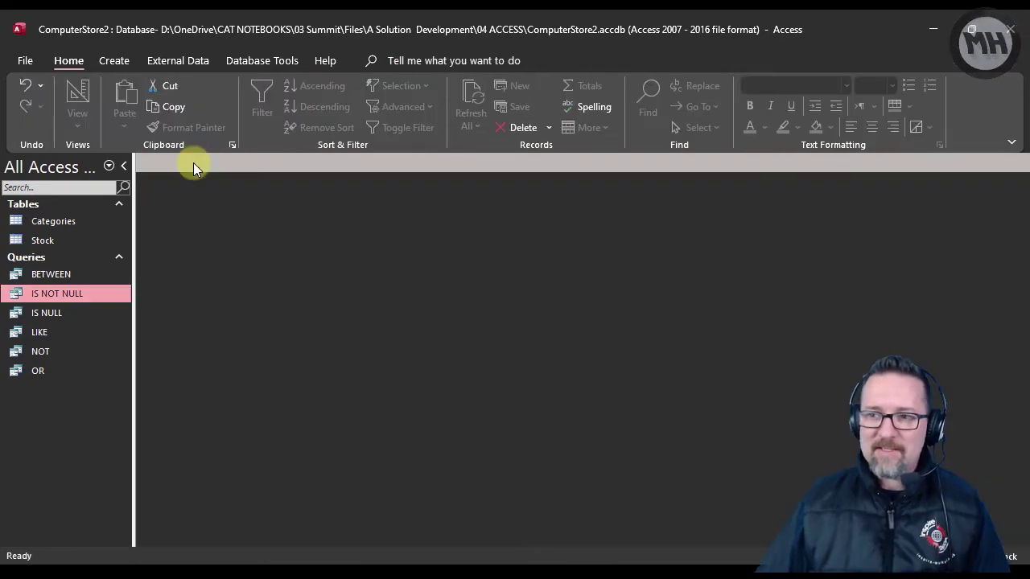
# Step: Open the IS NULL query, examine its Packaging criterion in Design view, run it to review the records, and close it
pyautogui.click(74, 327)
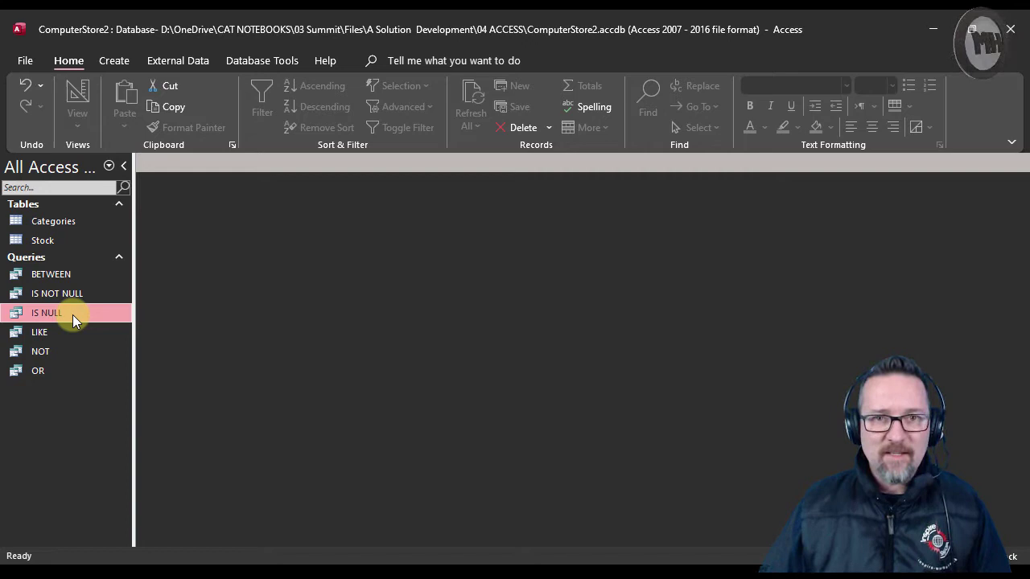
pyautogui.doubleClick(72, 312)
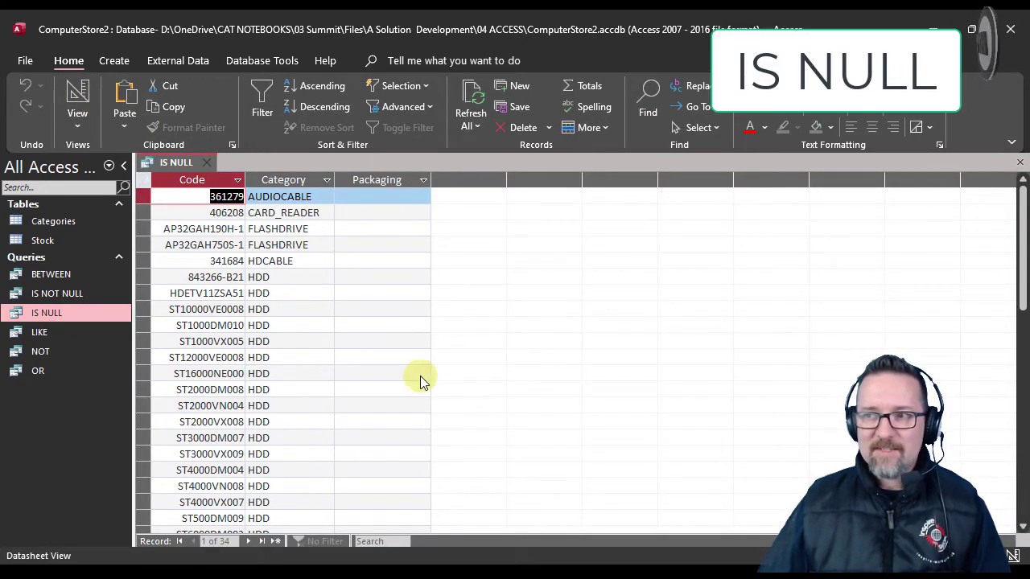
pyautogui.click(84, 82)
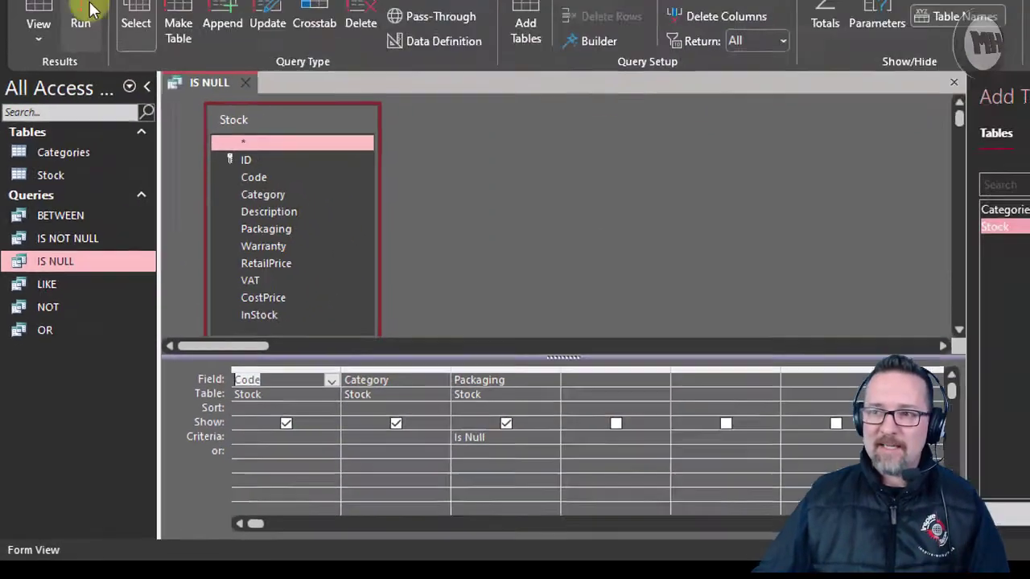
pyautogui.click(80, 18)
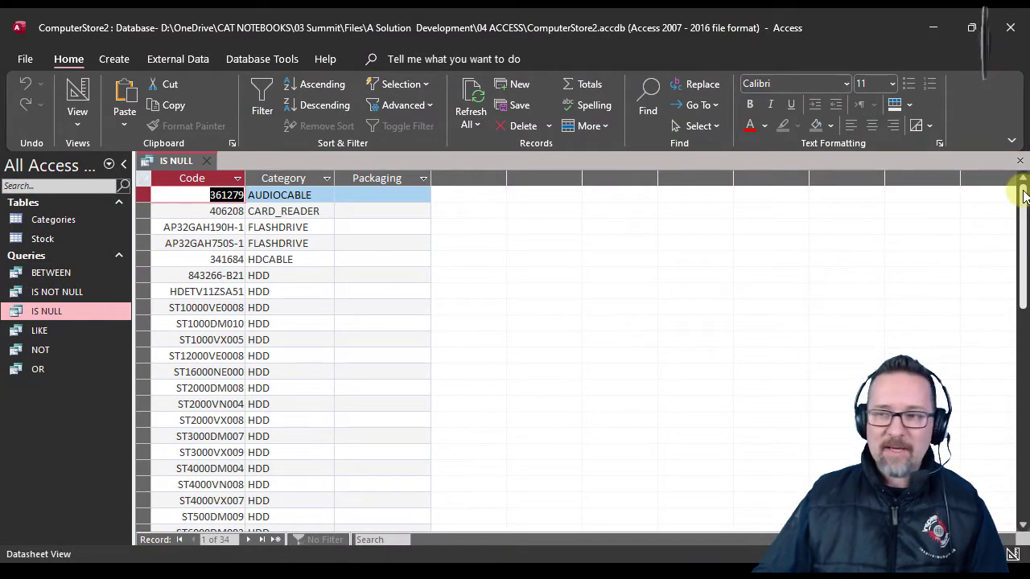
pyautogui.moveTo(1023, 197); pyautogui.dragTo(1020, 139)
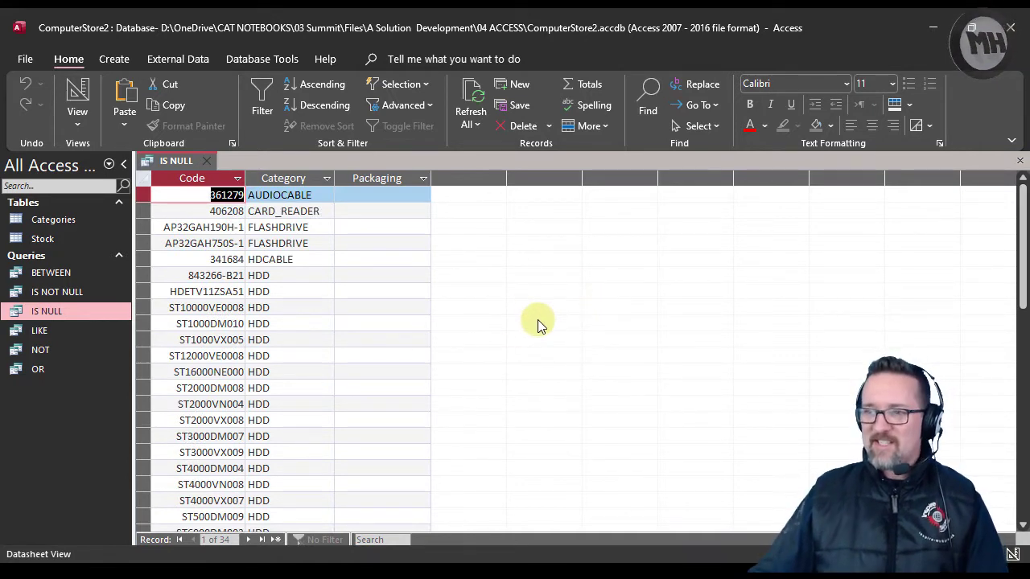
pyautogui.click(206, 161)
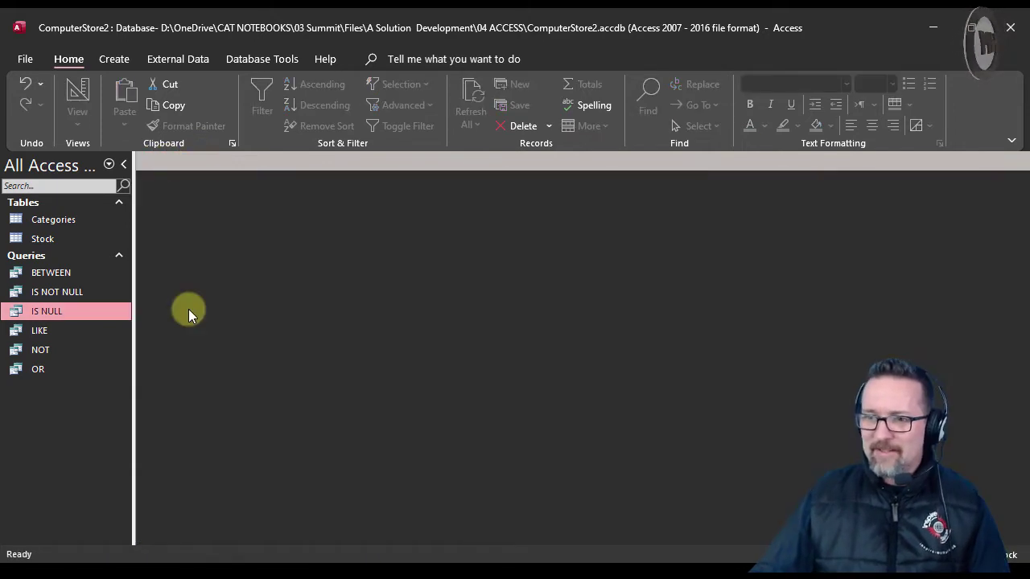
# Step: Open the LIKE query in Design view and widen the Description column to show its full criterion
pyautogui.doubleClick(101, 333)
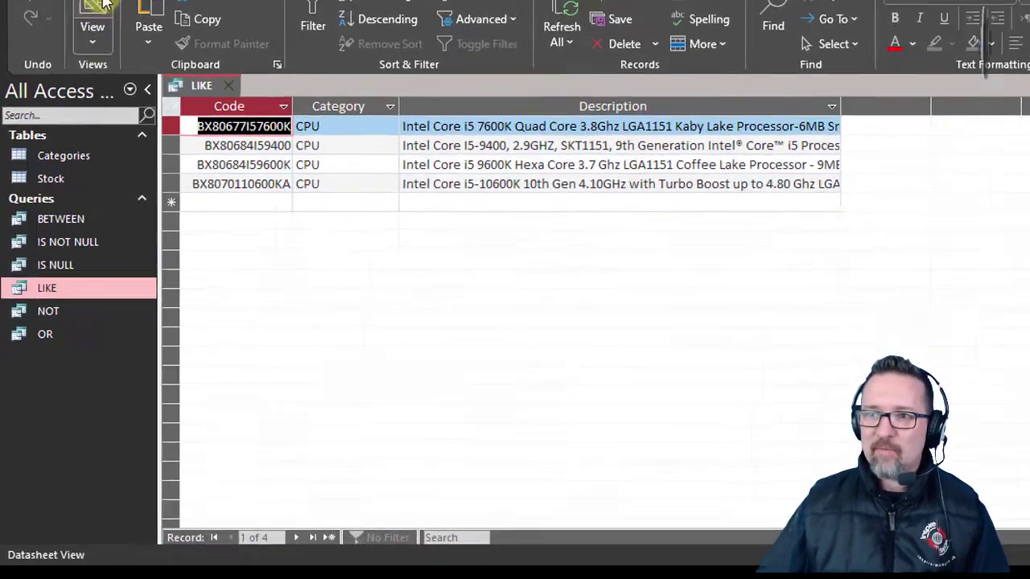
pyautogui.click(77, 101)
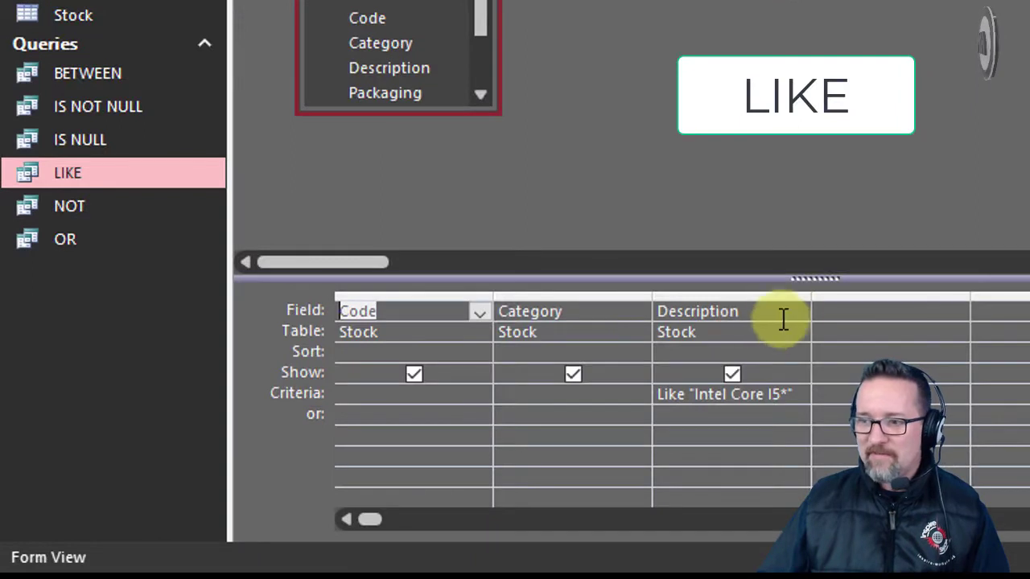
pyautogui.moveTo(813, 297); pyautogui.dragTo(869, 297)
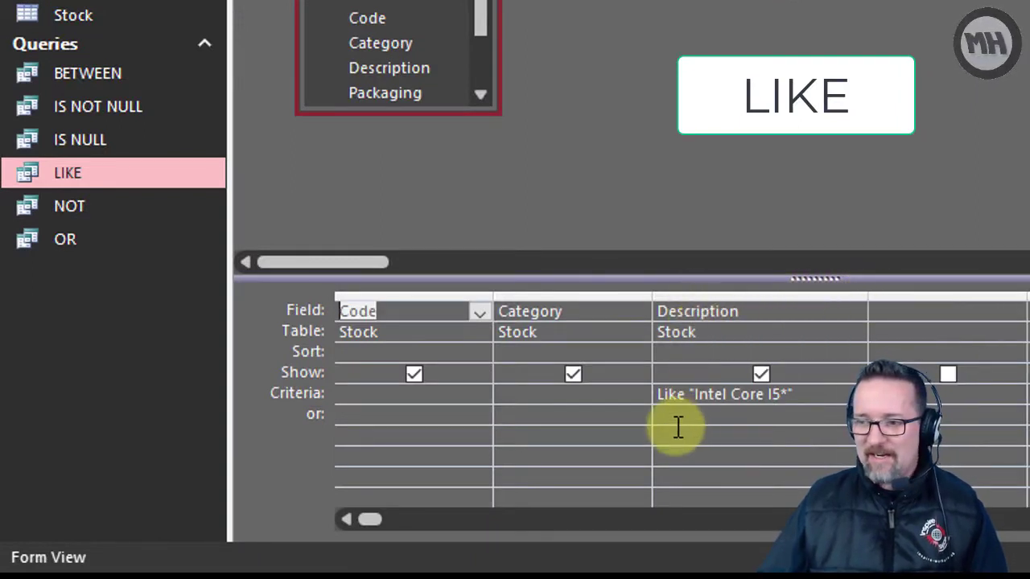
# Step: Examine the wildcard in the LIKE query's Description criterion, run the query to review its records, and close it
pyautogui.doubleClick(782, 395)
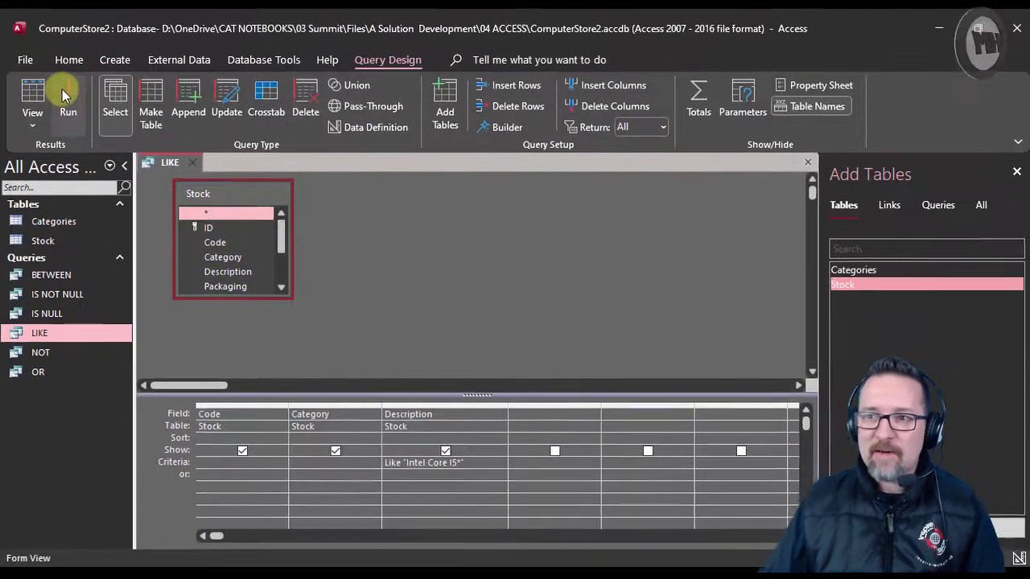
pyautogui.click(64, 92)
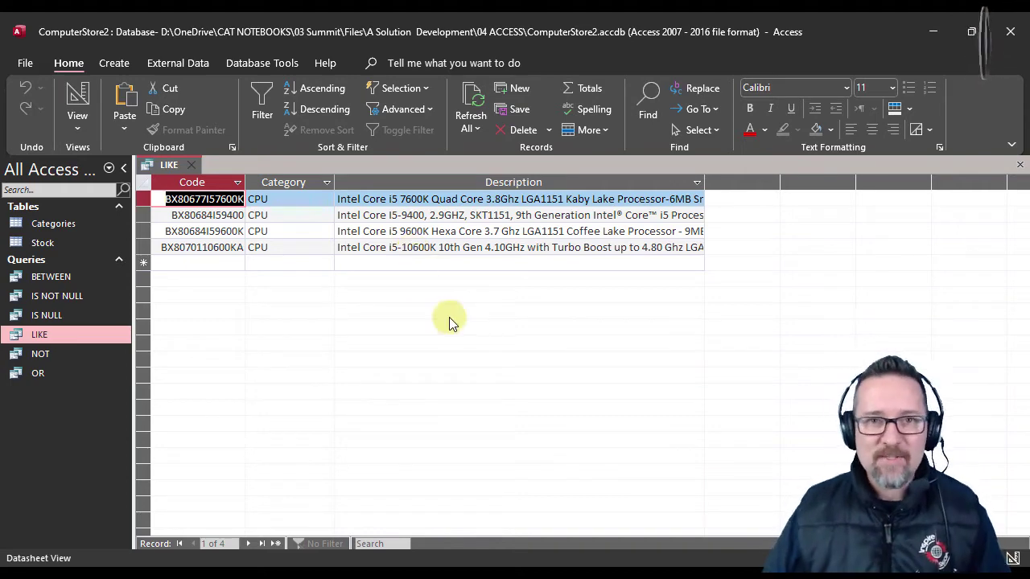
pyautogui.hotkey('ctrl', 'w')
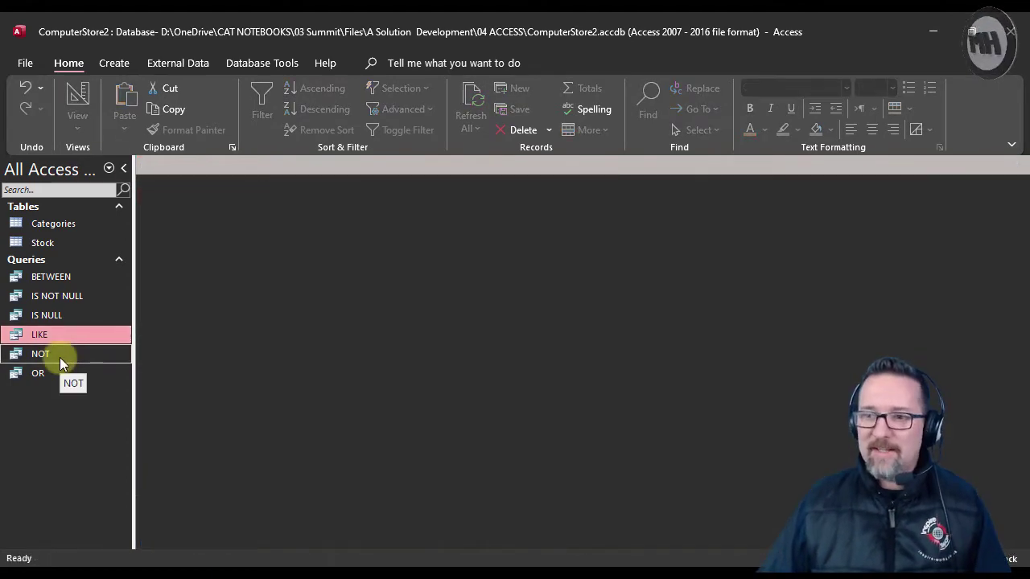
# Step: Remove and re-enter Like in the NOT query's Description criterion so it reads Not Like "Lenovo*", and run the query
pyautogui.doubleClick(60, 360)
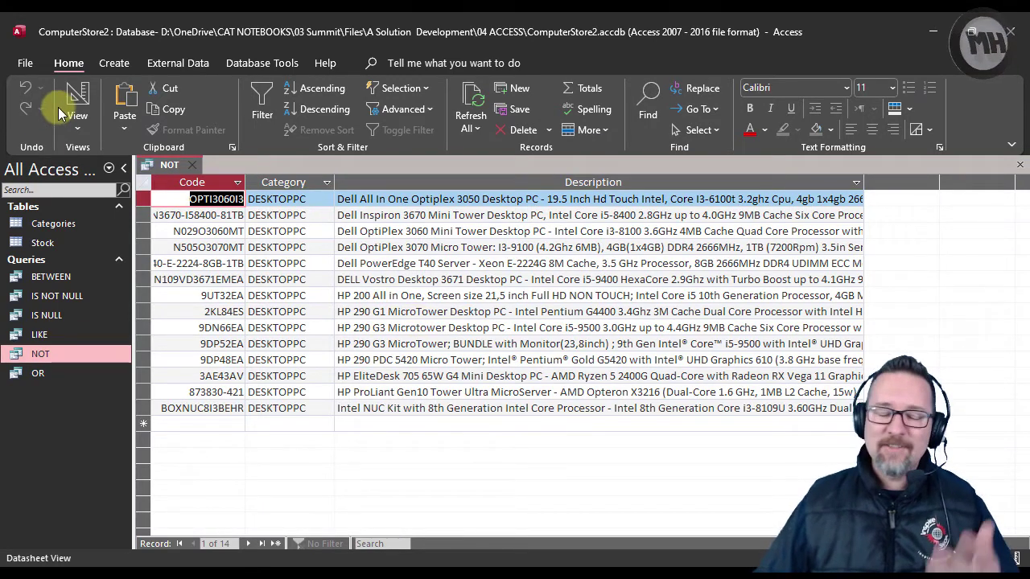
pyautogui.click(75, 88)
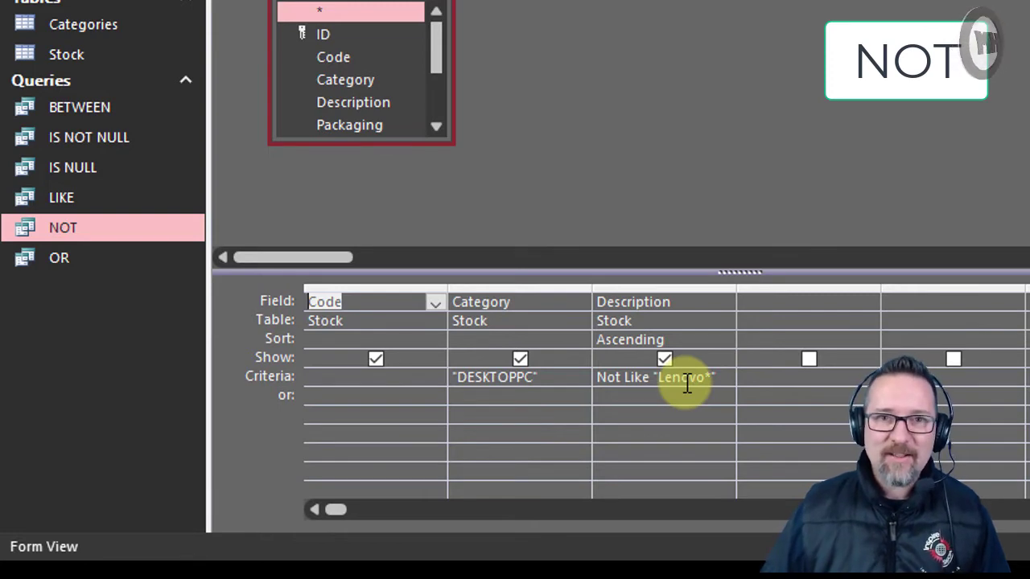
pyautogui.doubleClick(633, 376)
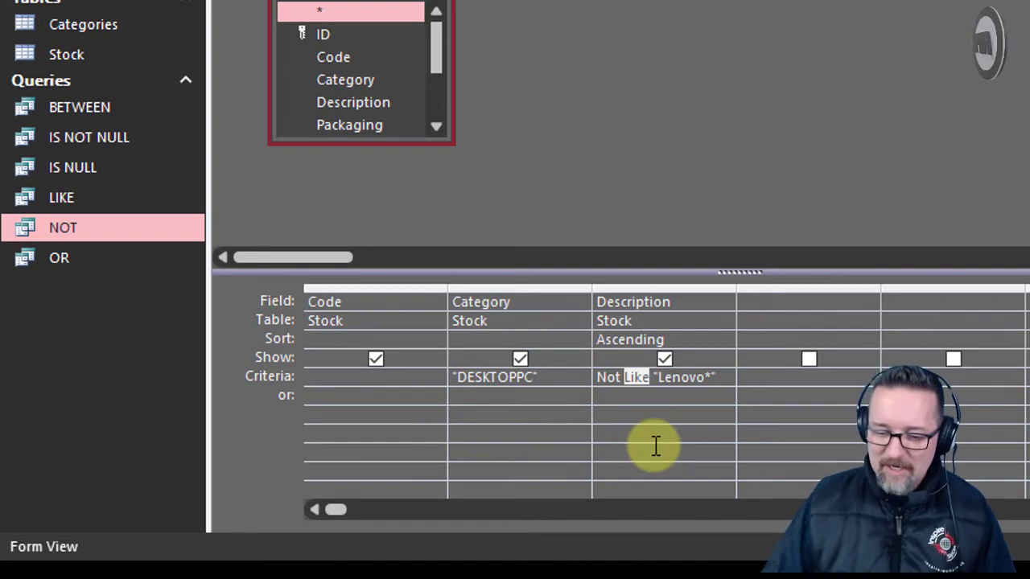
pyautogui.press('Delete')
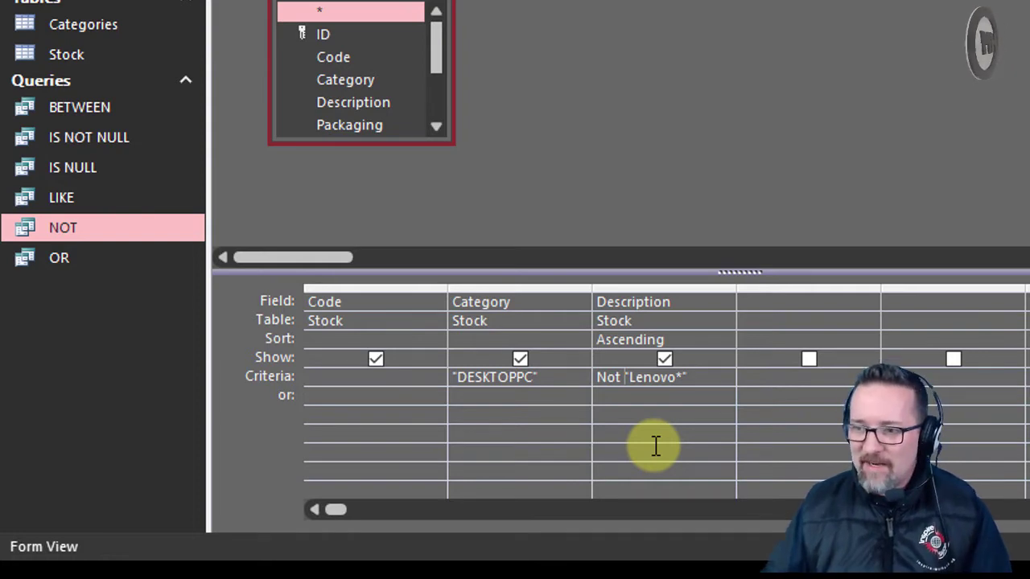
pyautogui.write('Like')
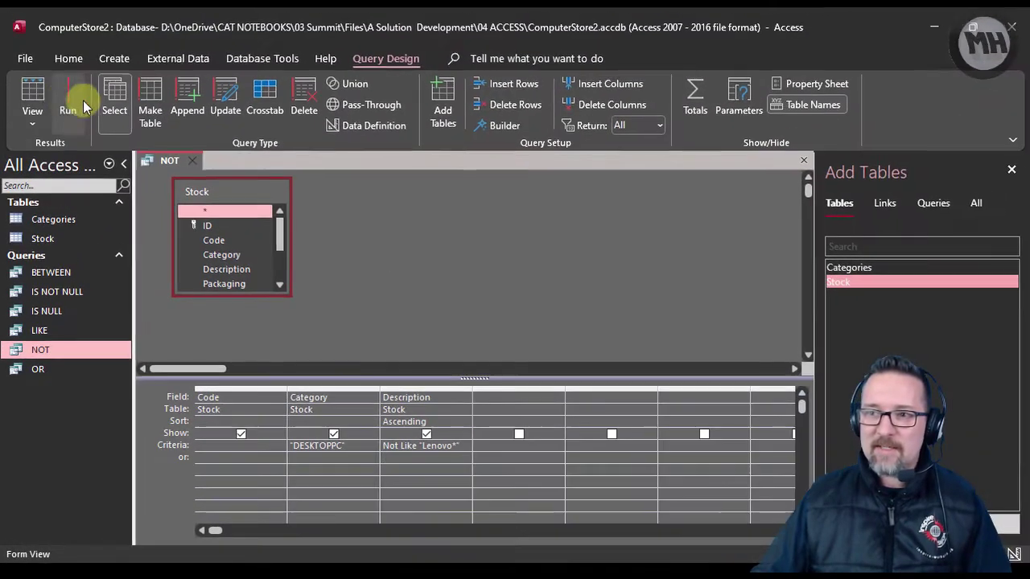
pyautogui.click(70, 103)
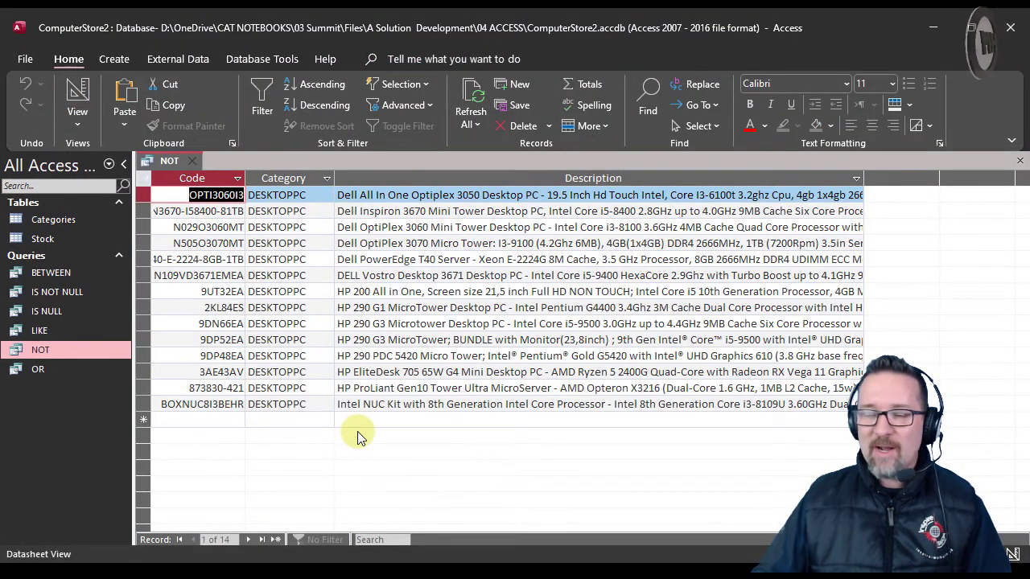
# Step: Return the NOT query to Design view and close it without saving the design changes
pyautogui.click(77, 101)
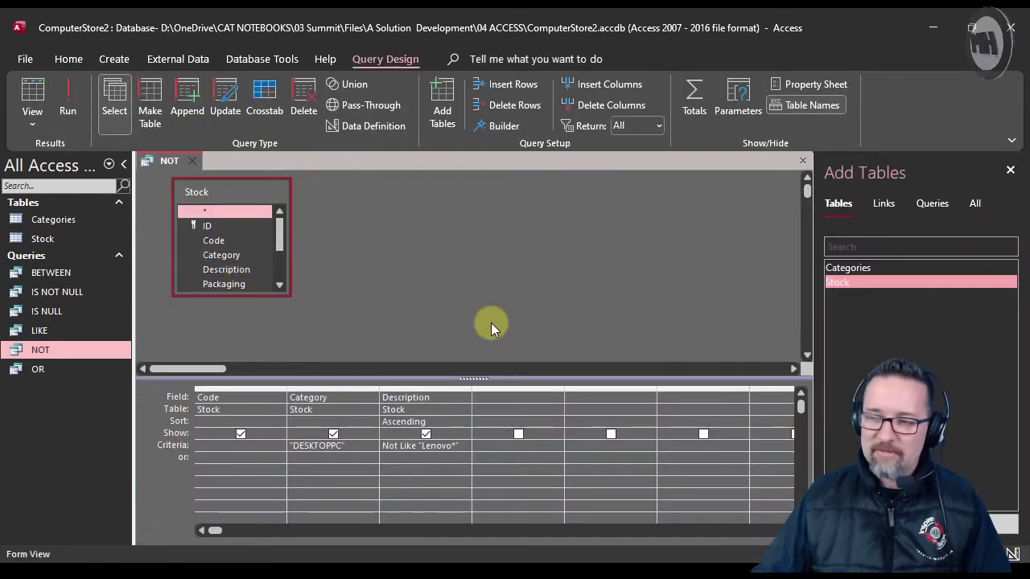
pyautogui.hotkey('ctrl', 'w')
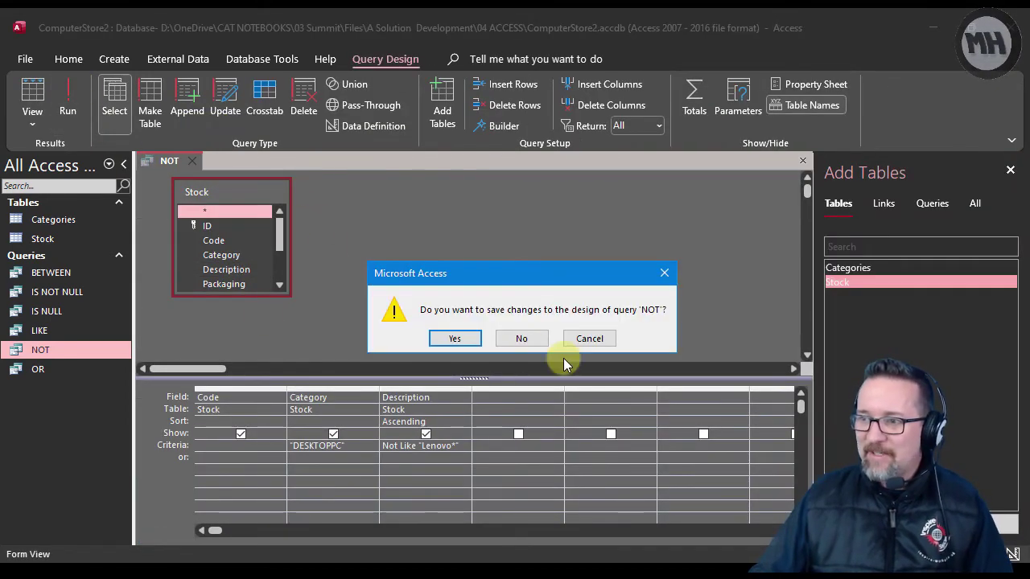
pyautogui.click(521, 339)
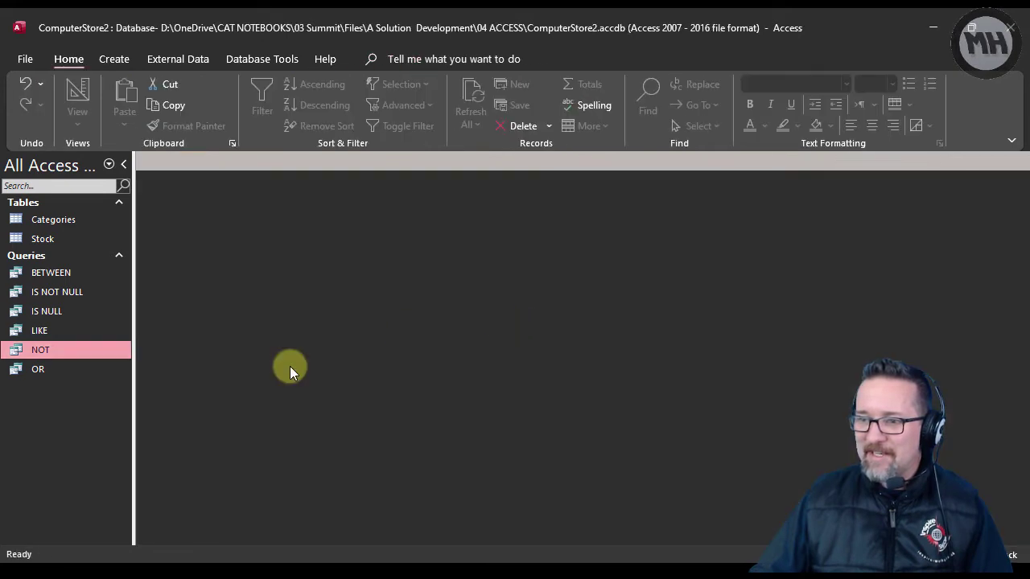
# Step: Open the OR query in Design view and widen the Warranty column to show its full criterion
pyautogui.doubleClick(64, 370)
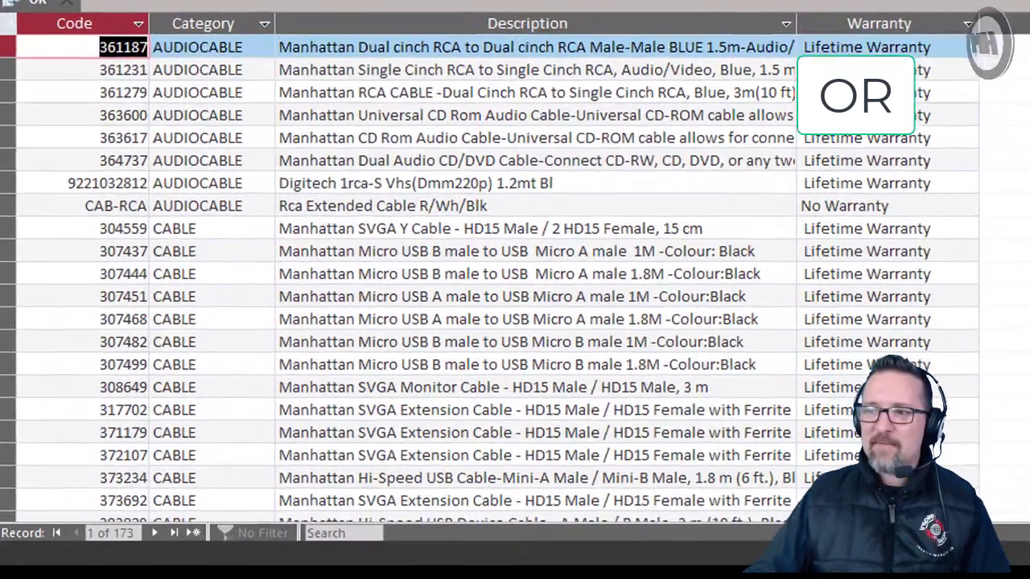
pyautogui.click(74, 105)
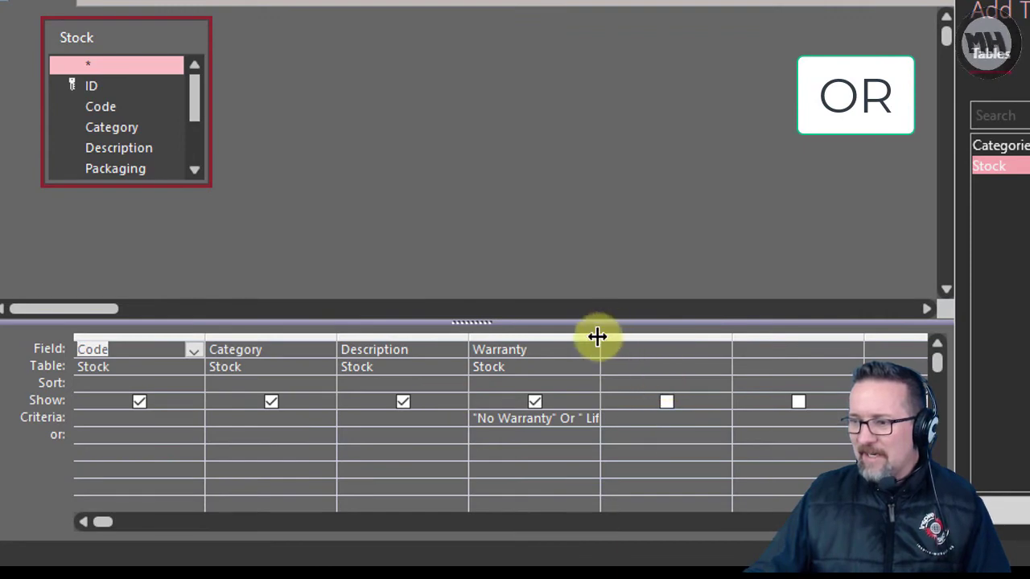
pyautogui.moveTo(598, 338); pyautogui.dragTo(729, 338)
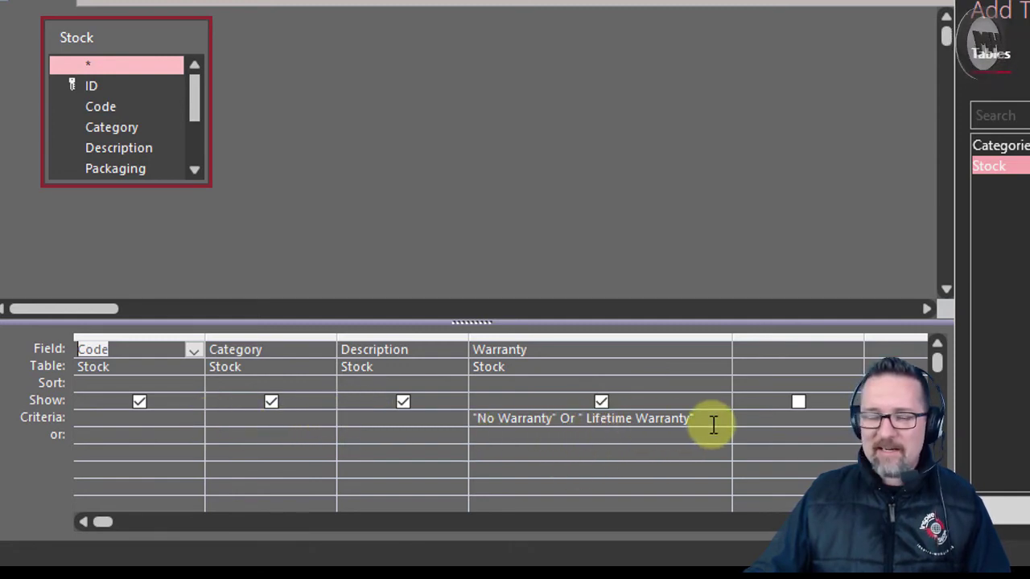
# Step: Examine the Or operator in the OR query's Warranty criterion, run the query to review its records, and return to Design view
pyautogui.doubleClick(568, 418)
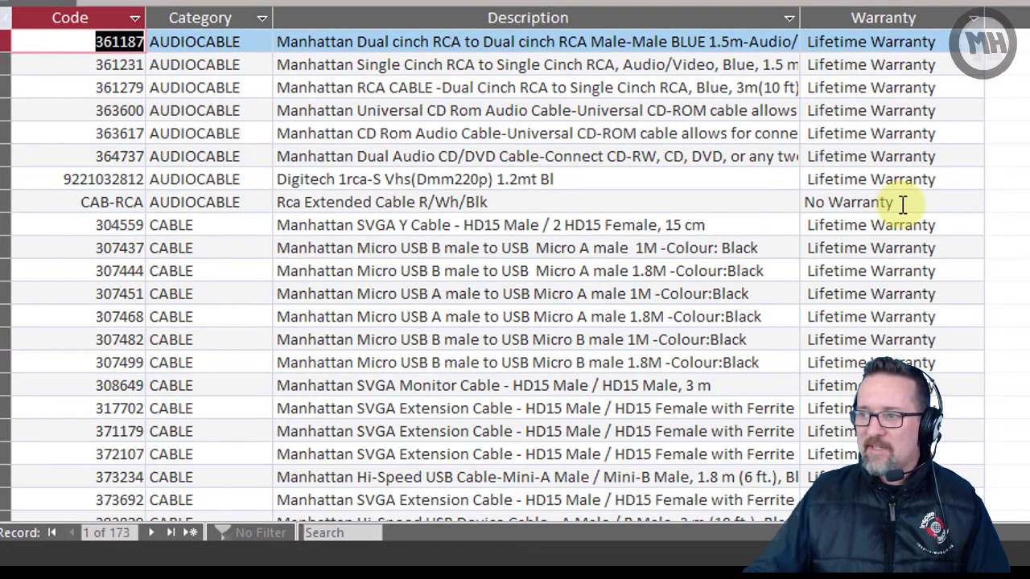
pyautogui.click(902, 204)
pyautogui.scroll(-4, 905, 330)
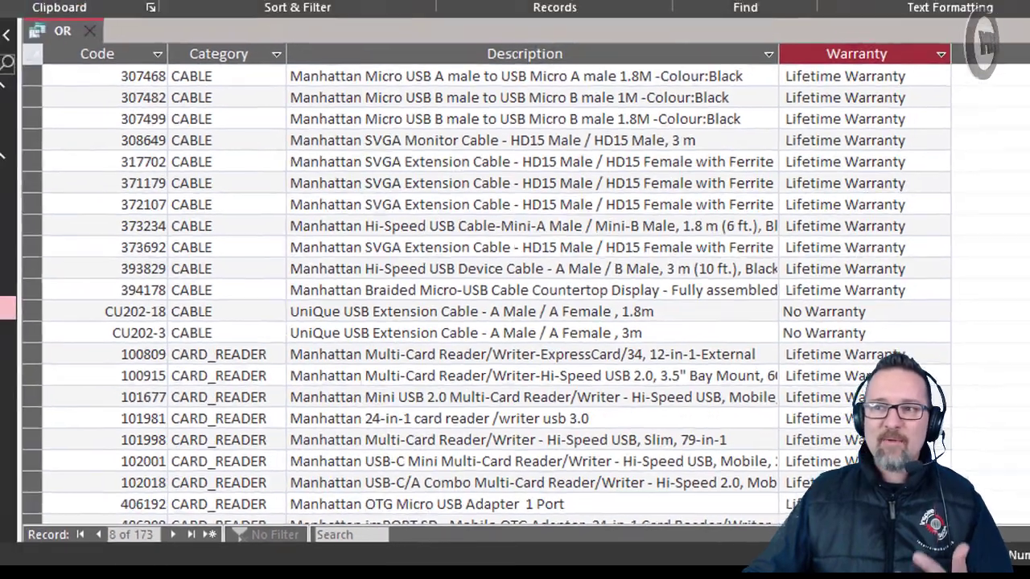
pyautogui.click(32, 100)
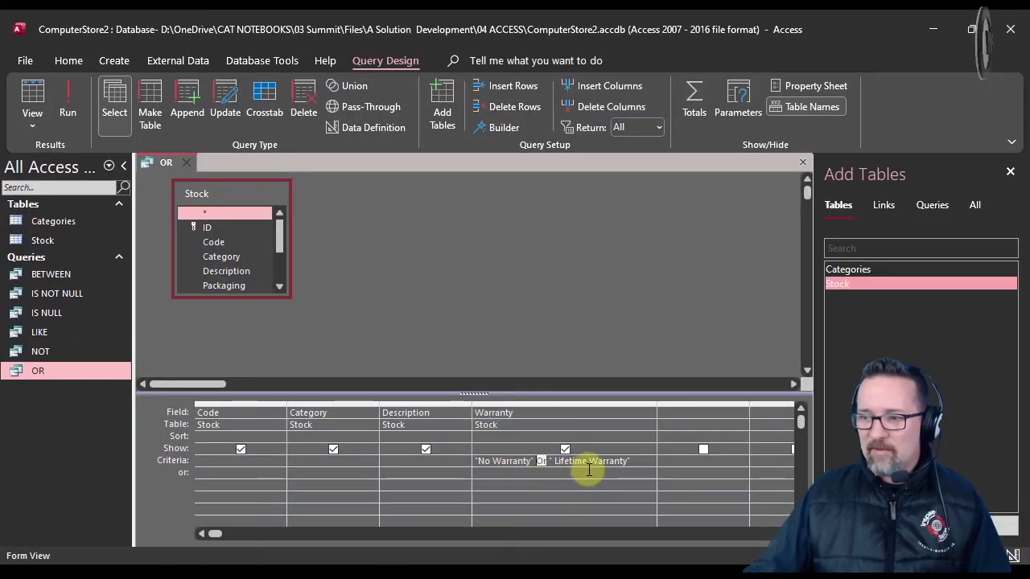
pyautogui.click(650, 464)
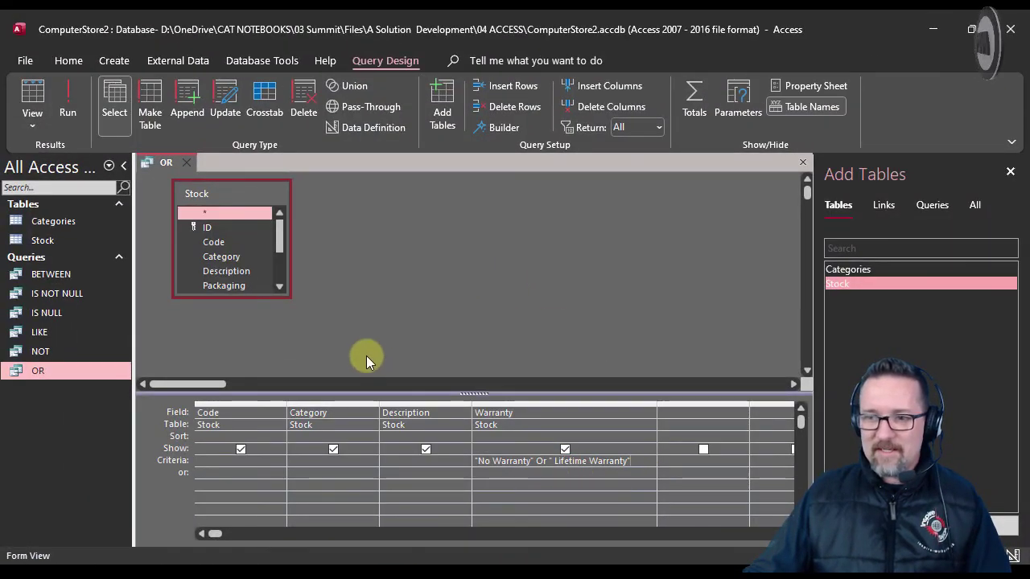